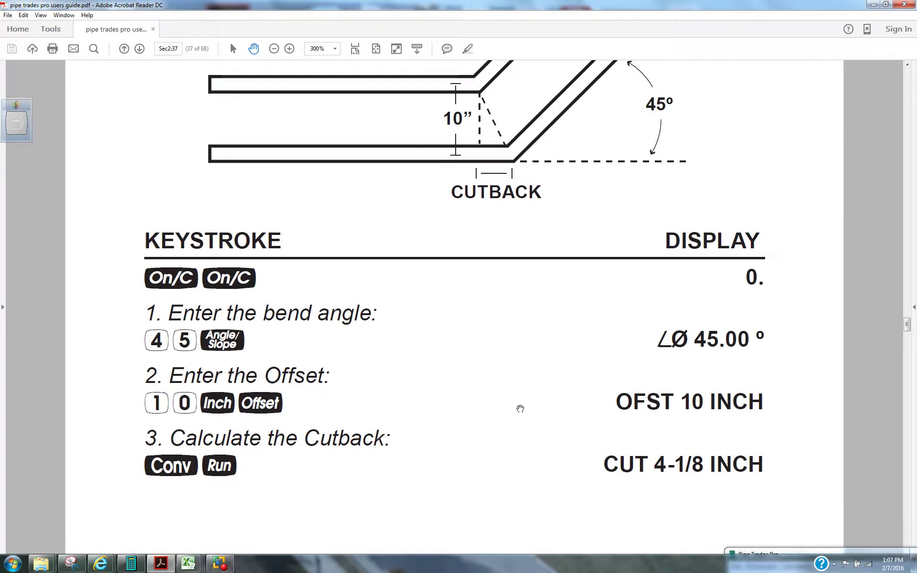
Bring the pipe calculator back up and clear everything stored in it.
scroll(522, 410, "up", 10)
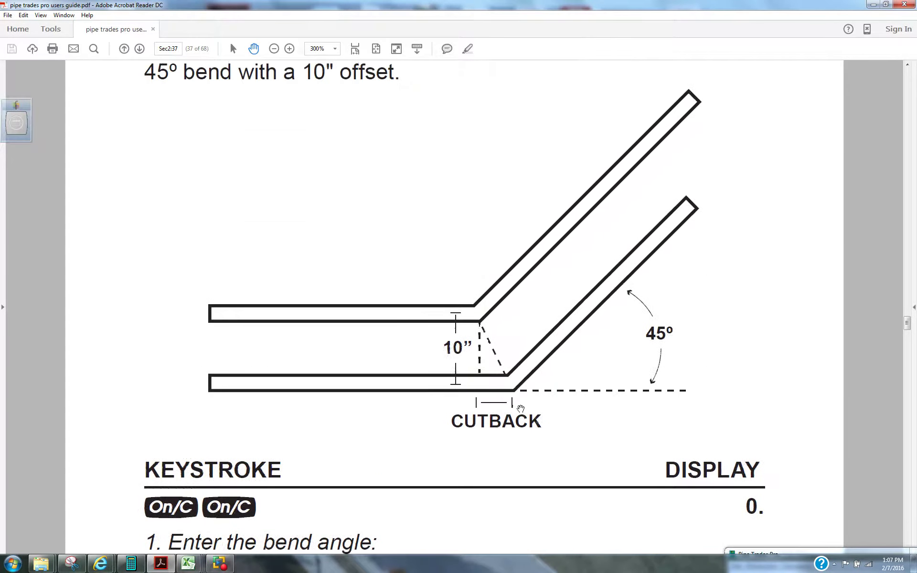
scroll(521, 409, "up", 4)
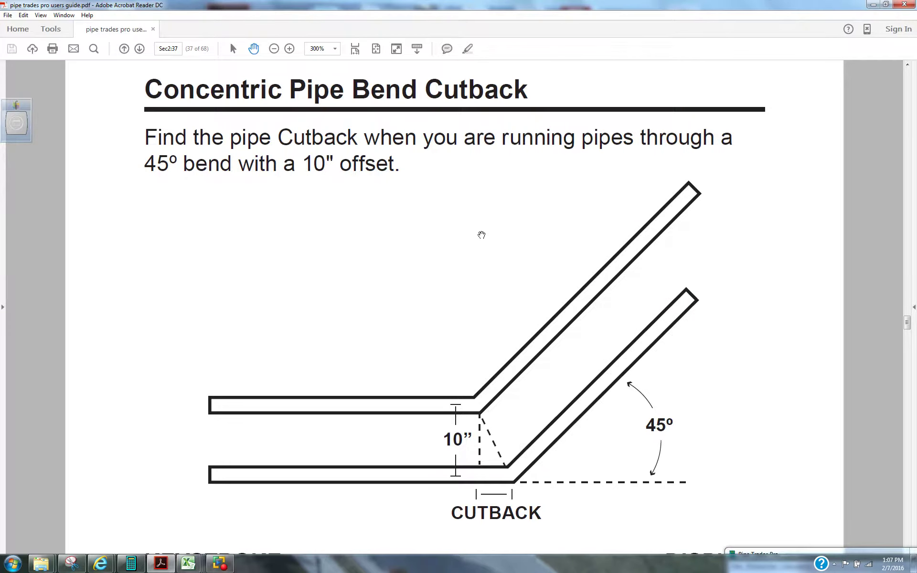
scroll(481, 235, "down", 10)
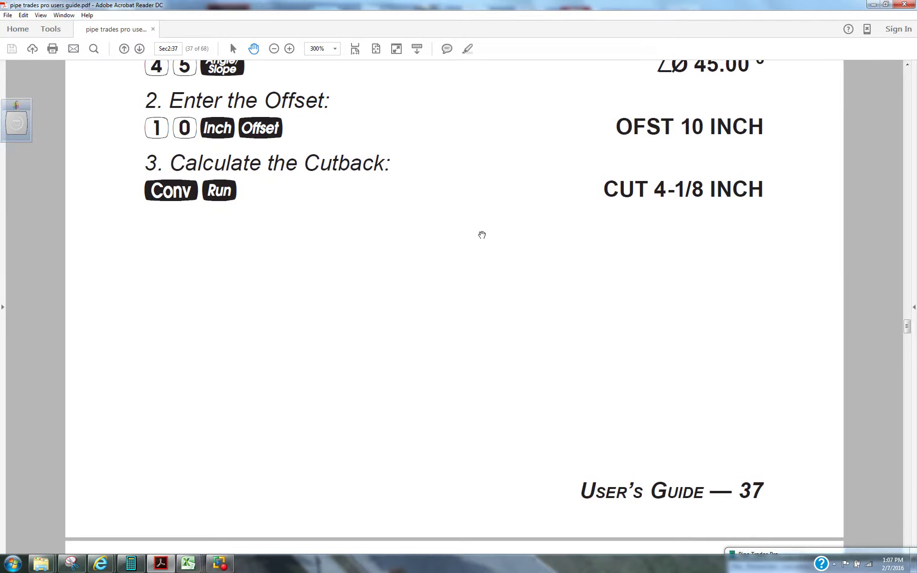
scroll(481, 235, "up", 9)
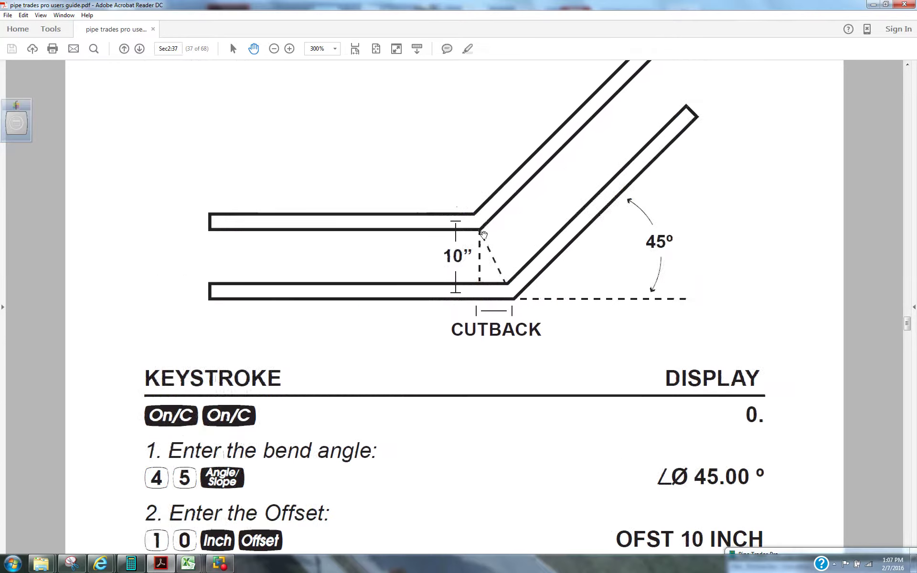
scroll(484, 235, "up", 3)
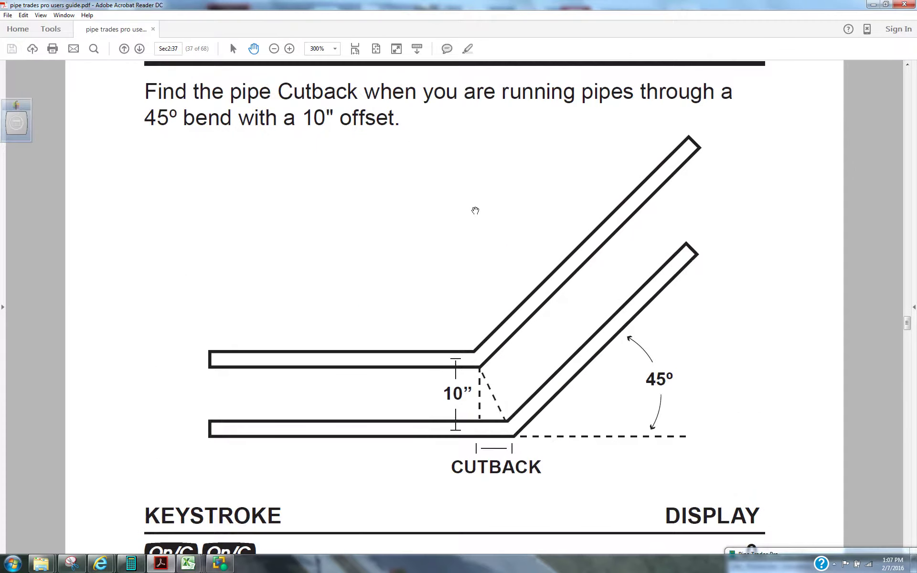
scroll(476, 211, "down", 6)
scroll(527, 271, "up", 1)
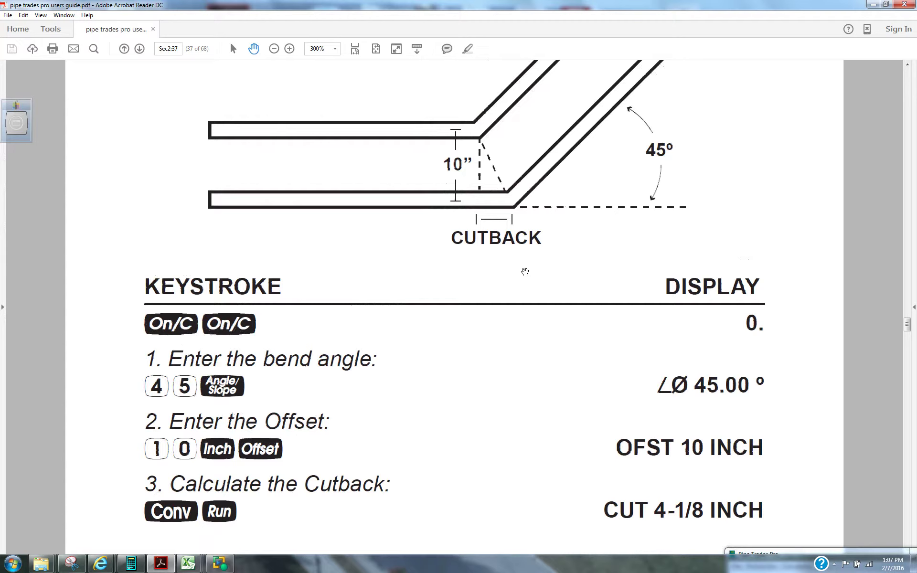
left_click(794, 554)
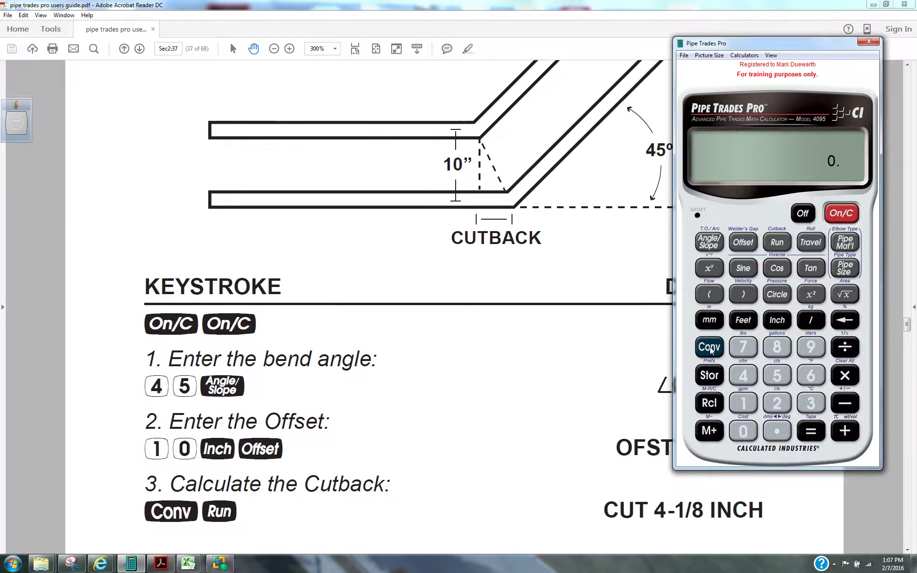
left_click(710, 345)
left_click(845, 376)
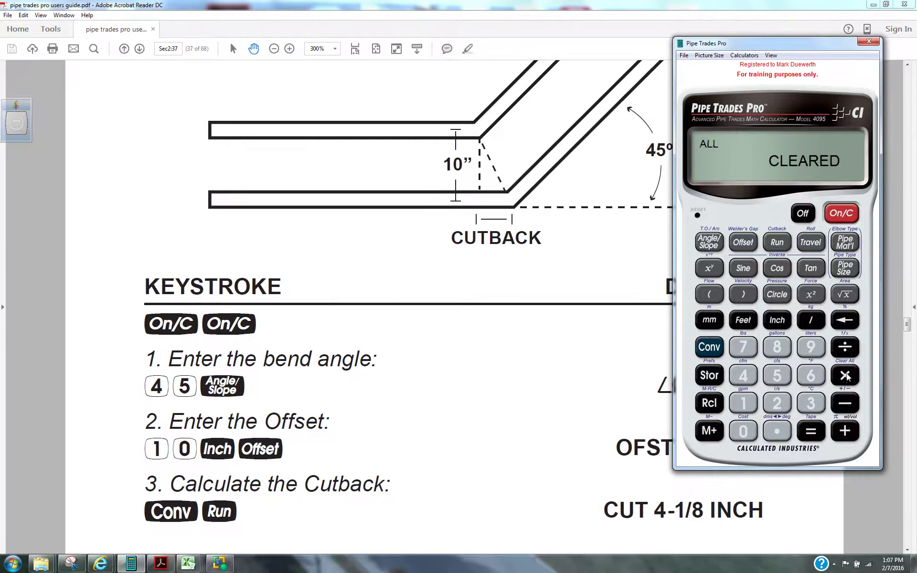
Enter a 45° bend angle and a 10-inch offset into the calculator.
left_click(743, 378)
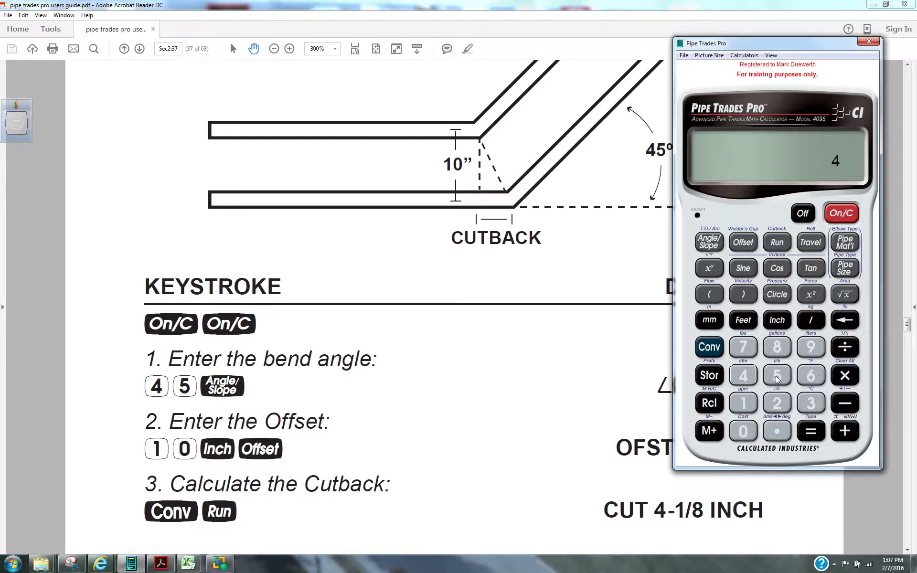
left_click(777, 376)
left_click(713, 245)
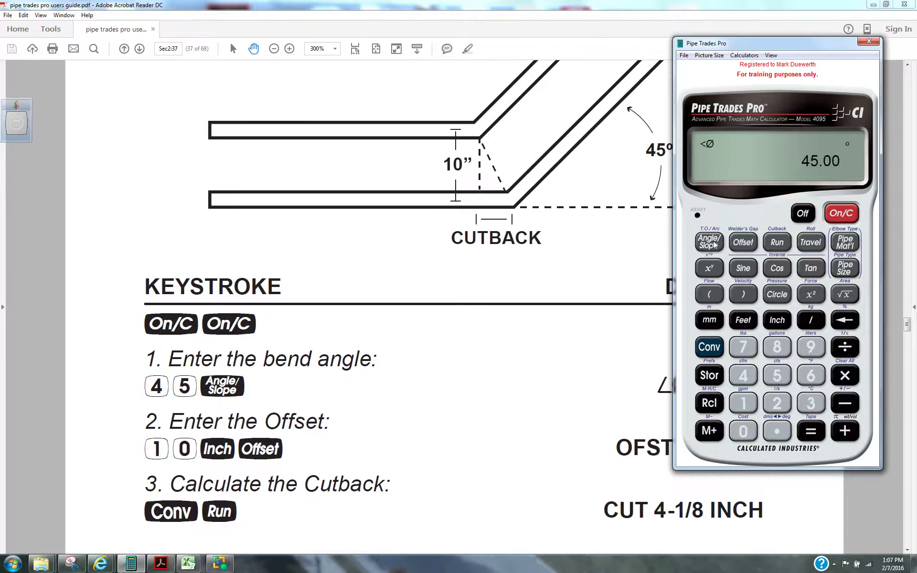
left_click(748, 407)
left_click(751, 435)
left_click(778, 323)
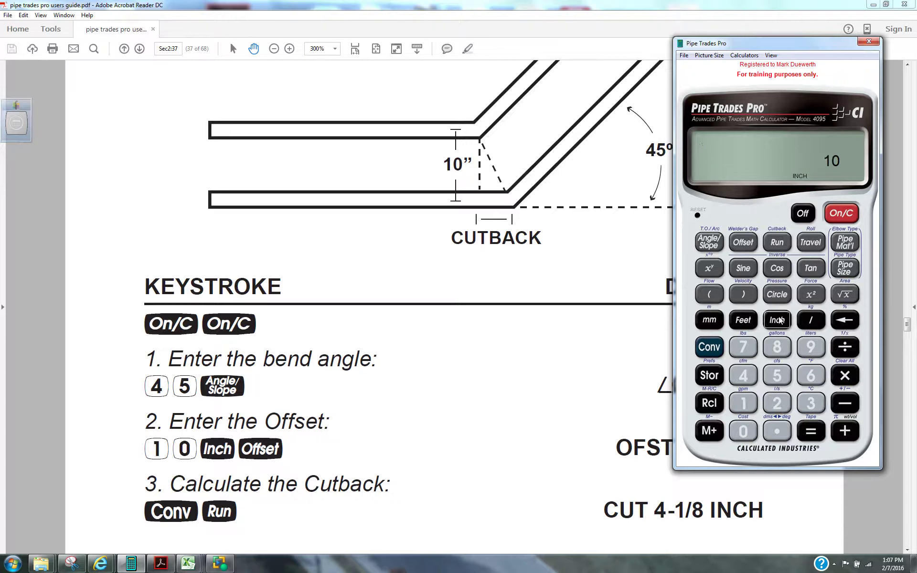
left_click(744, 244)
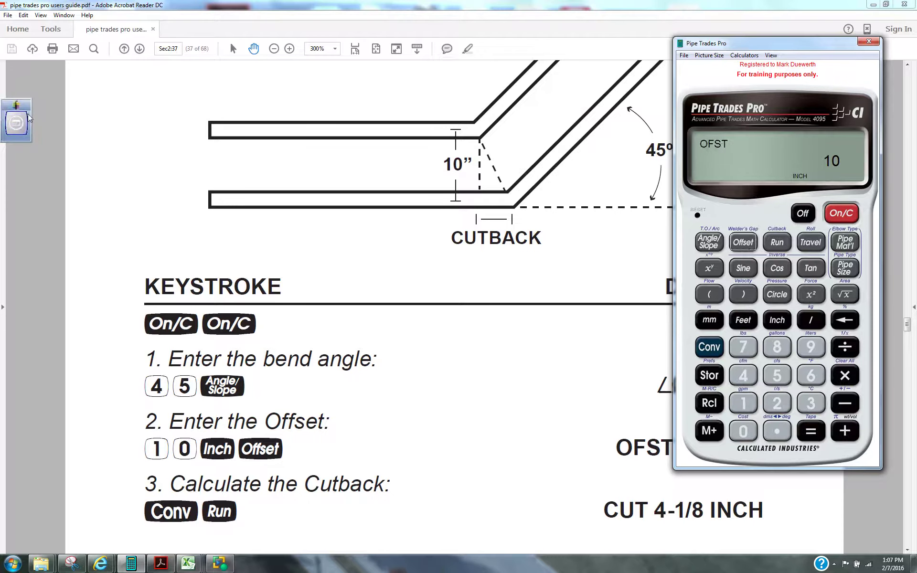
left_click(17, 123)
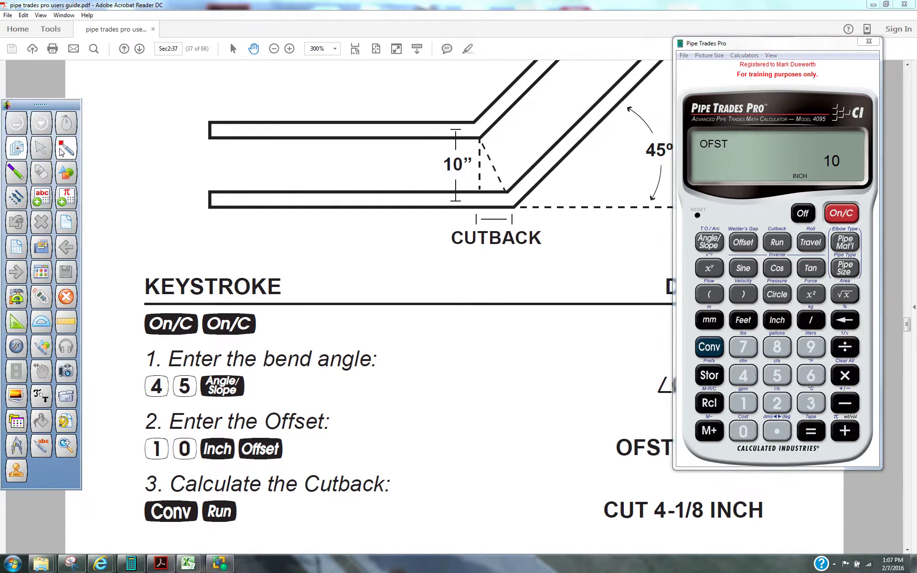
left_click(65, 148)
Circle the 10" offset, then underline the cutback length and point to the cutback step in red.
mouse_move(463, 162)
left_mouse_down()
mouse_move(426, 184)
mouse_move(475, 199)
mouse_move(467, 154)
left_mouse_up()
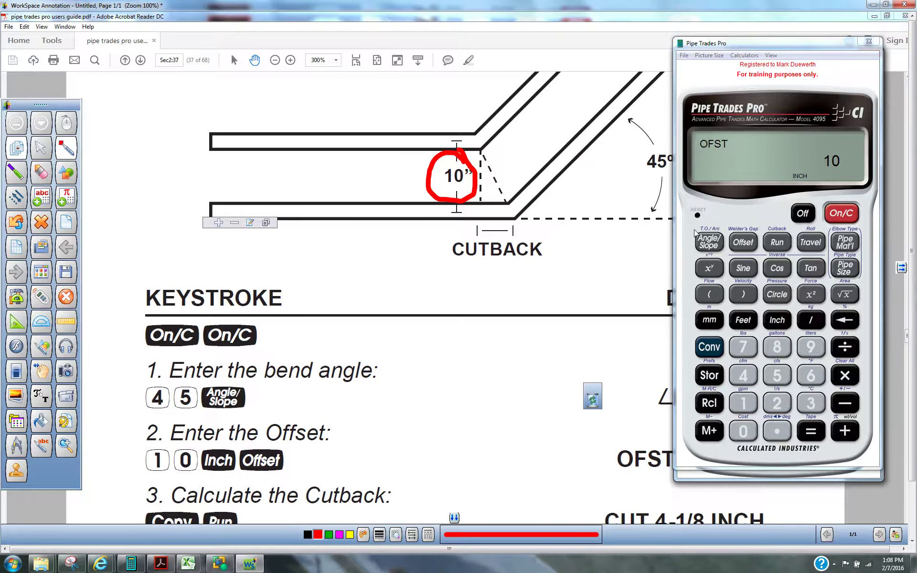
left_click(904, 4)
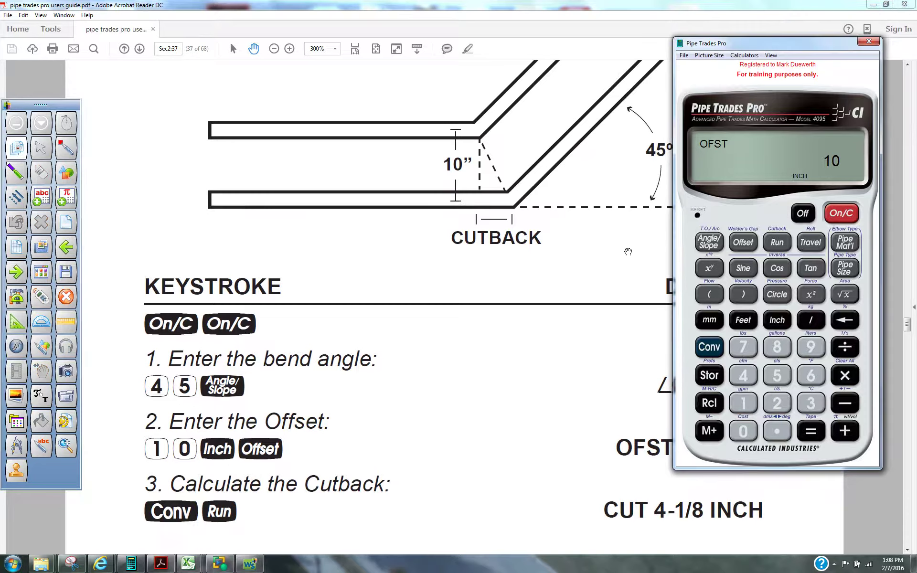
scroll(616, 258, "down", 2)
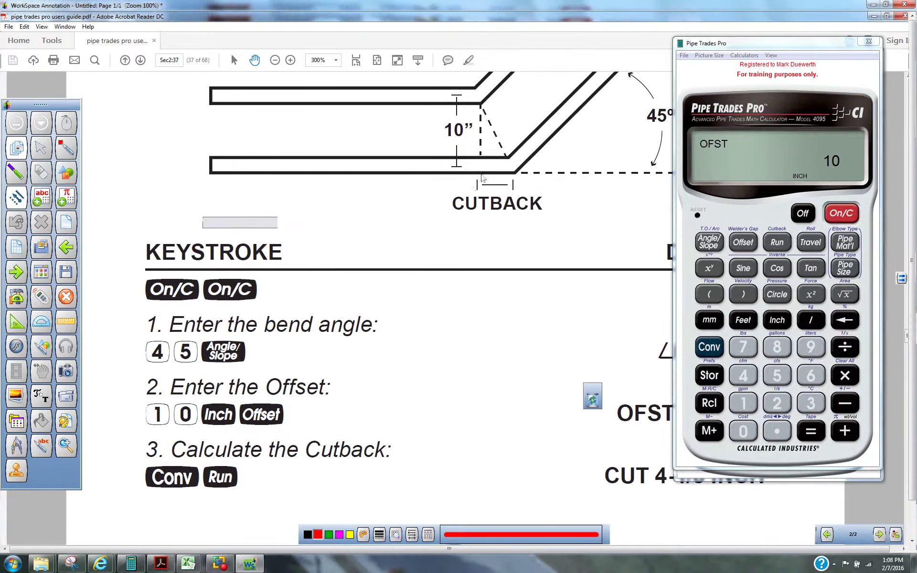
left_click_drag(476, 184, 513, 184)
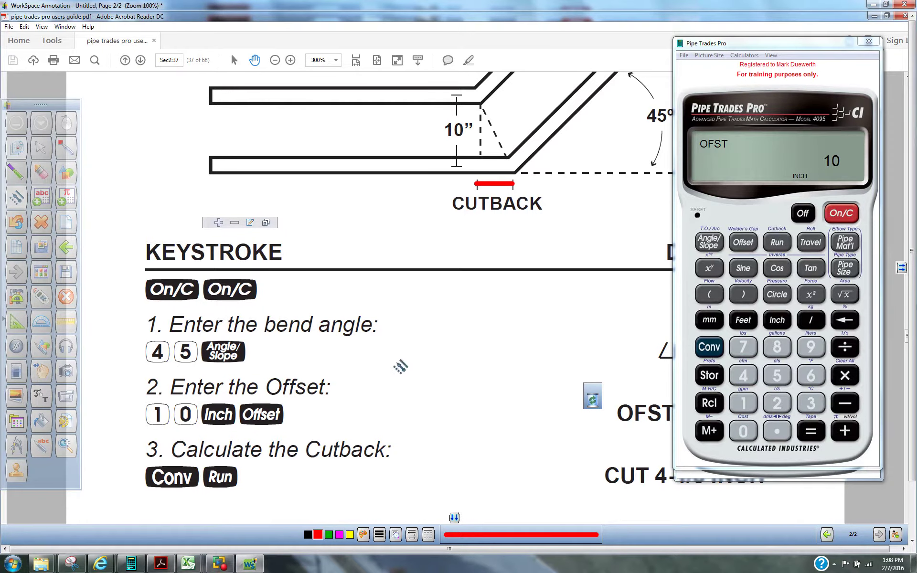
mouse_move(396, 363)
left_mouse_down()
mouse_move(254, 469)
mouse_move(285, 466)
left_mouse_up()
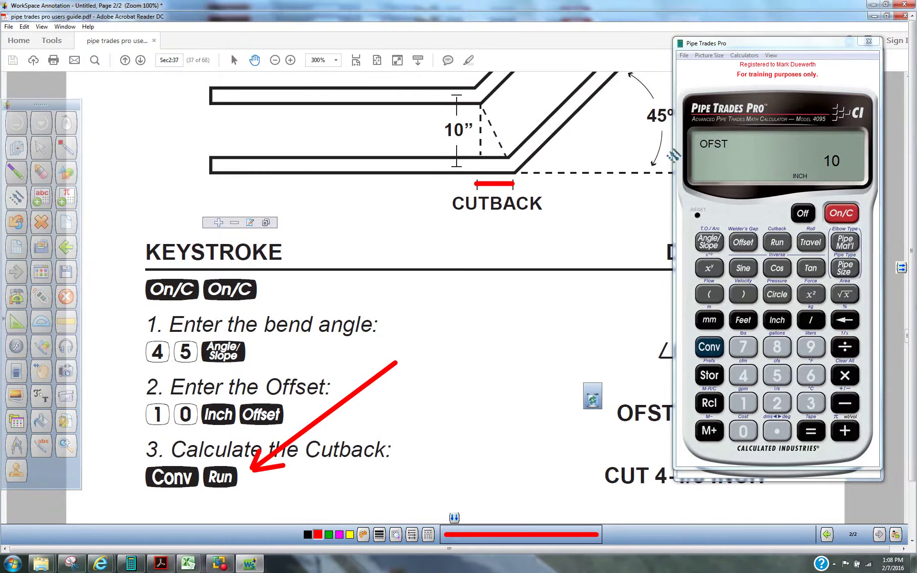
Calculate the 4-1/8 inch cutback and move the calculator to the left side.
left_click(707, 343)
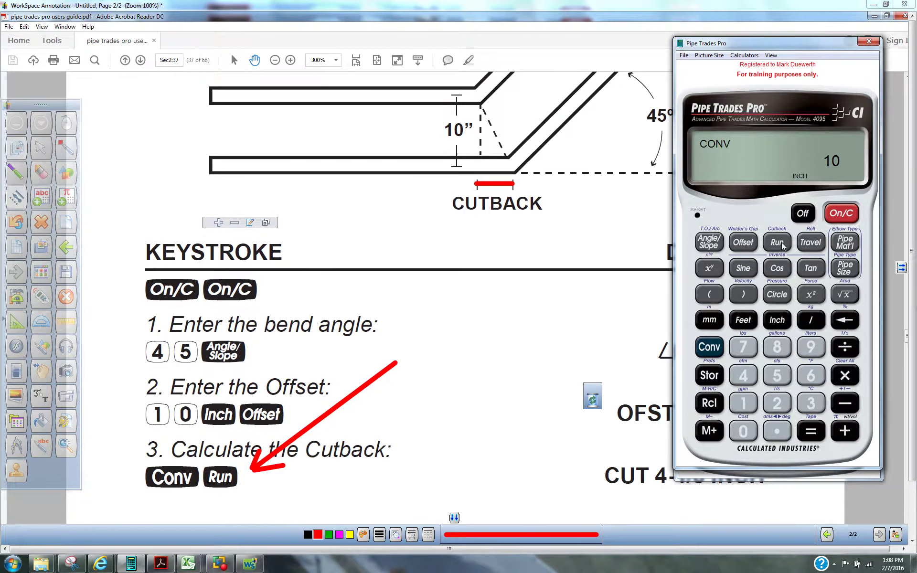
left_click(777, 243)
left_click_drag(833, 48, 257, 49)
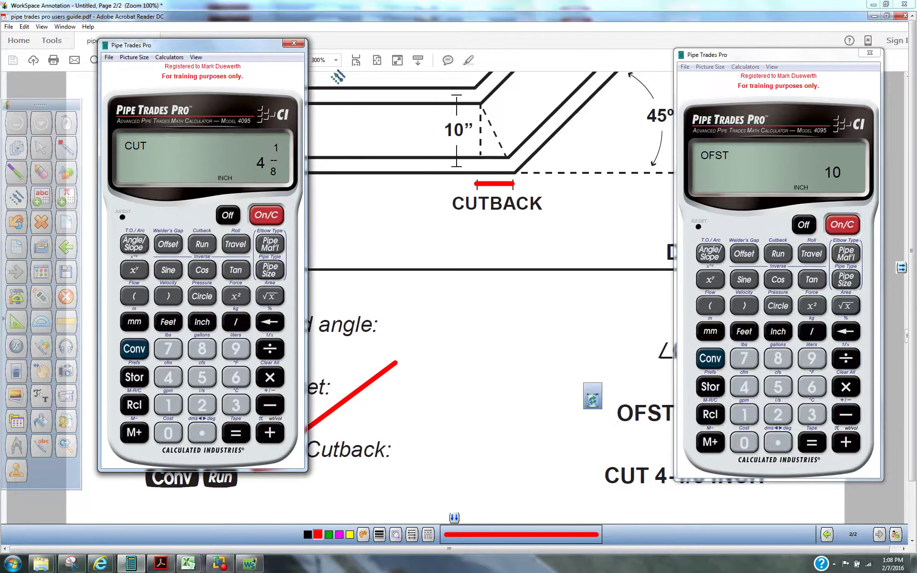
Draw a red arrow to the CUT 4-1/8 INCH result, then switch to the Equal Spreads Worksheet.
left_click(904, 4)
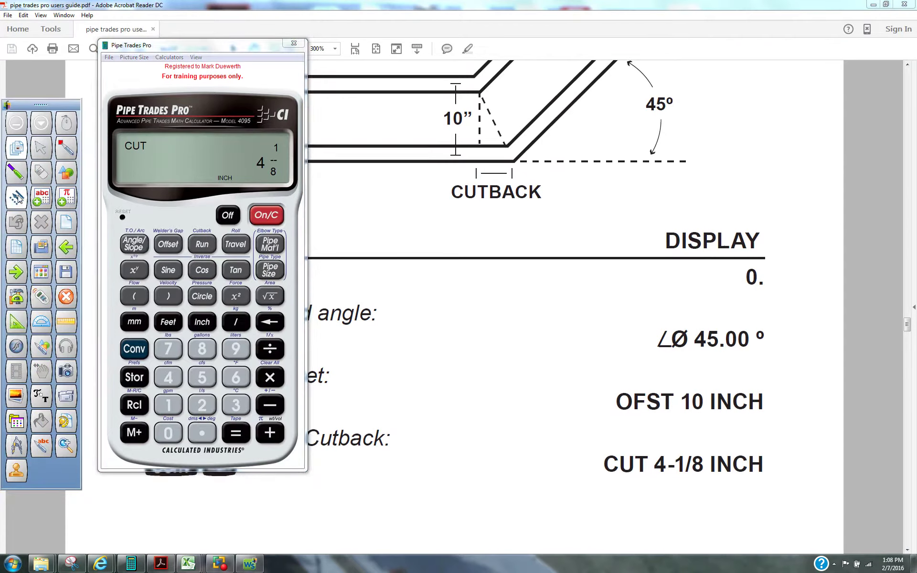
mouse_move(528, 348)
left_mouse_down()
mouse_move(673, 453)
mouse_move(667, 415)
left_mouse_up()
left_click_drag(673, 455, 606, 451)
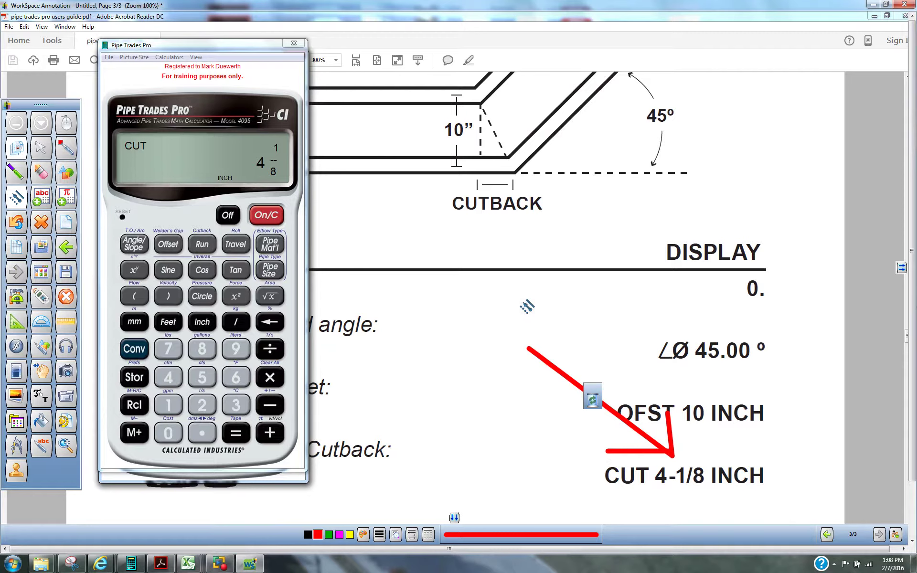
mouse_move(188, 568)
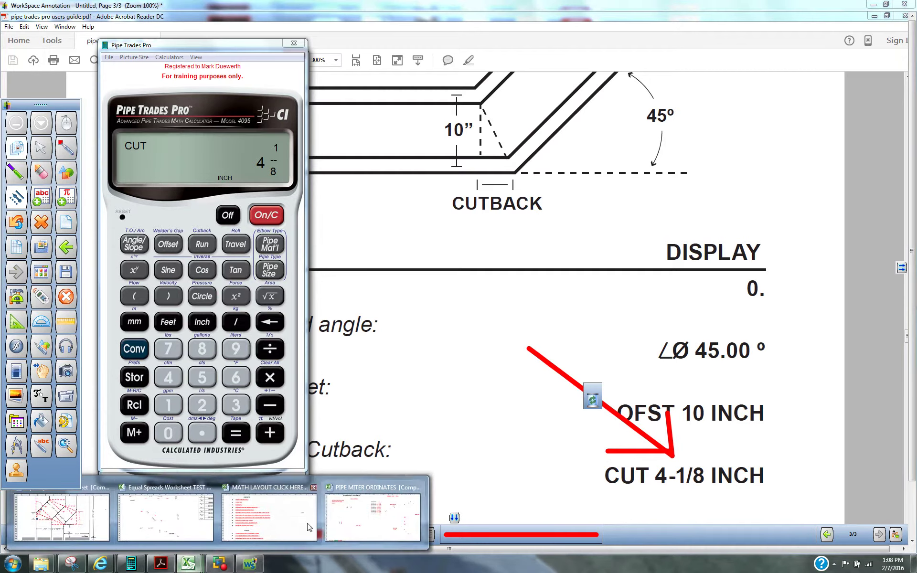
left_click(155, 528)
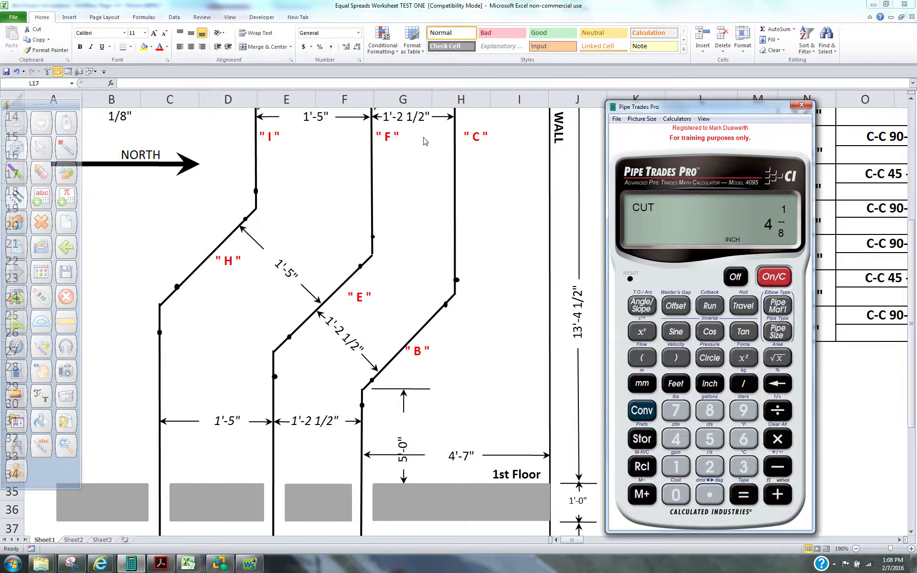
Move the calculator up-left and clear it back to 0.
left_click_drag(712, 111, 678, 85)
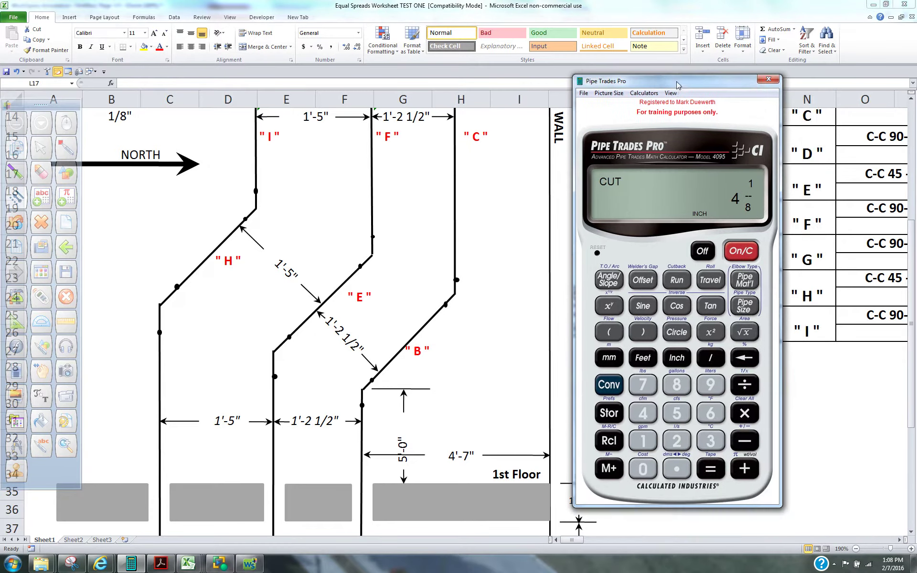
left_click(610, 388)
left_click(748, 414)
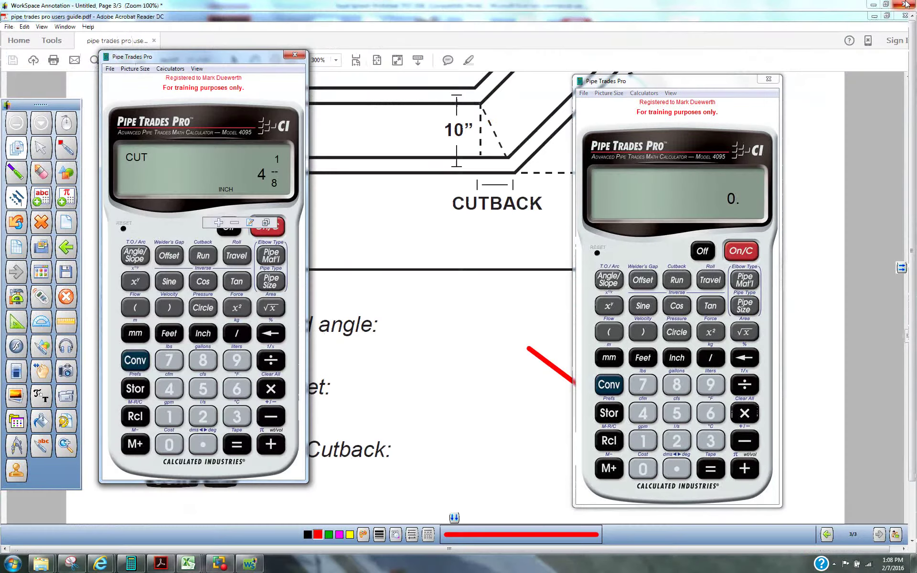
Close the annotated guide page and outline the pipe offset at B with a red triangle.
left_click(906, 3)
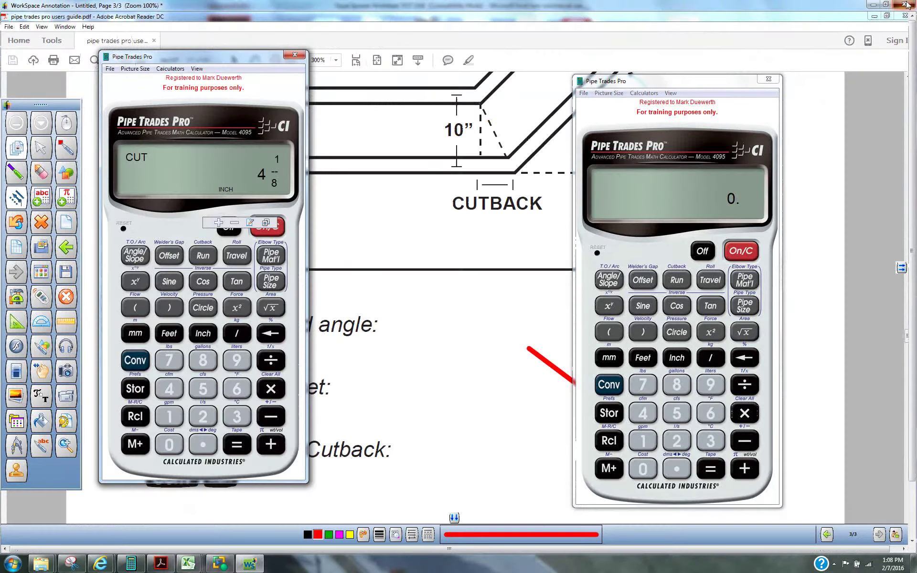
left_click(16, 199)
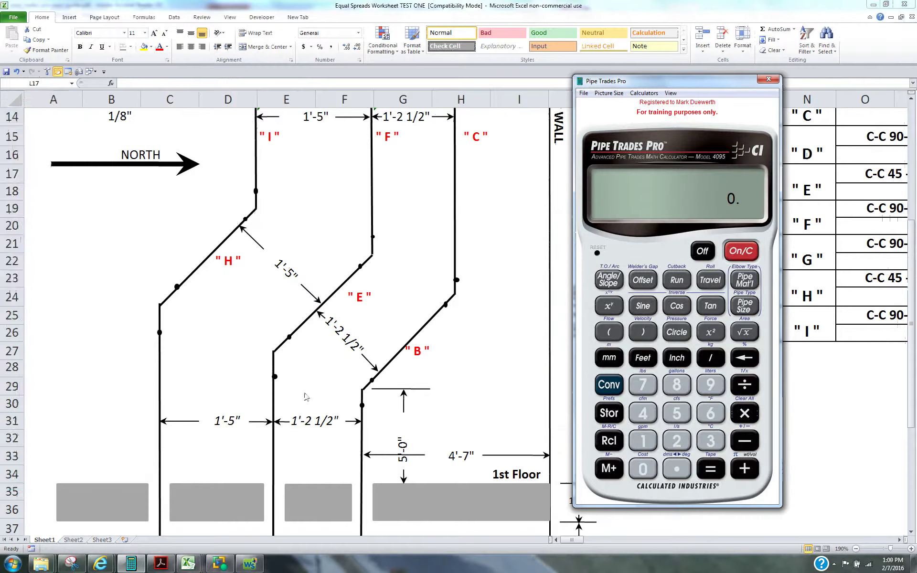
mouse_move(276, 363)
left_mouse_down()
mouse_move(364, 401)
mouse_move(276, 401)
mouse_move(276, 364)
left_mouse_up()
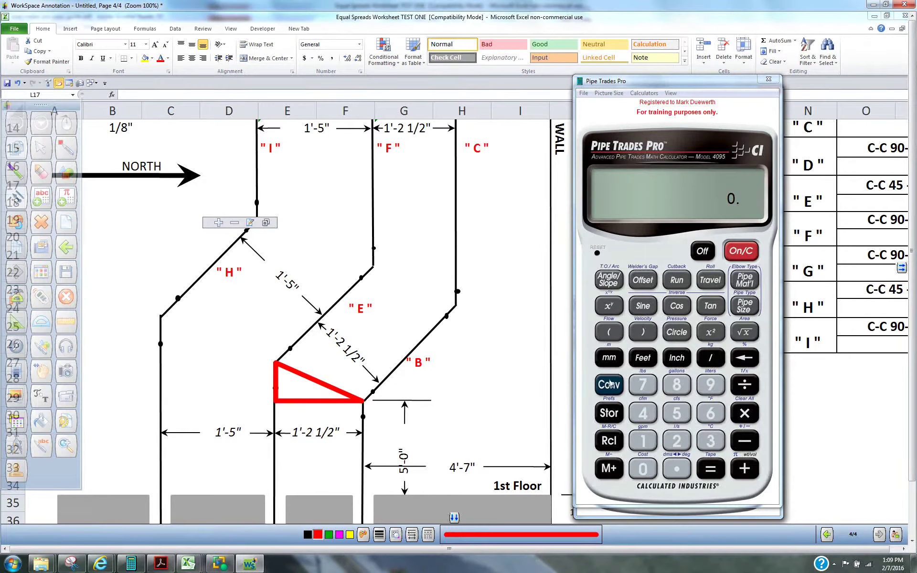
Clear the calculator, set a 45° bend angle, and underline the 1'-2 1/2" dimension in red.
left_click(621, 395)
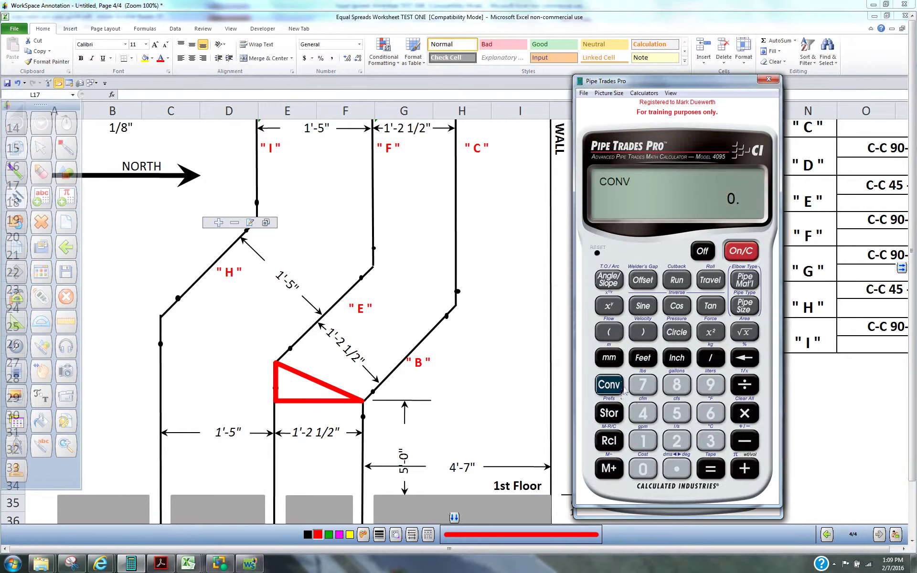
left_click(746, 415)
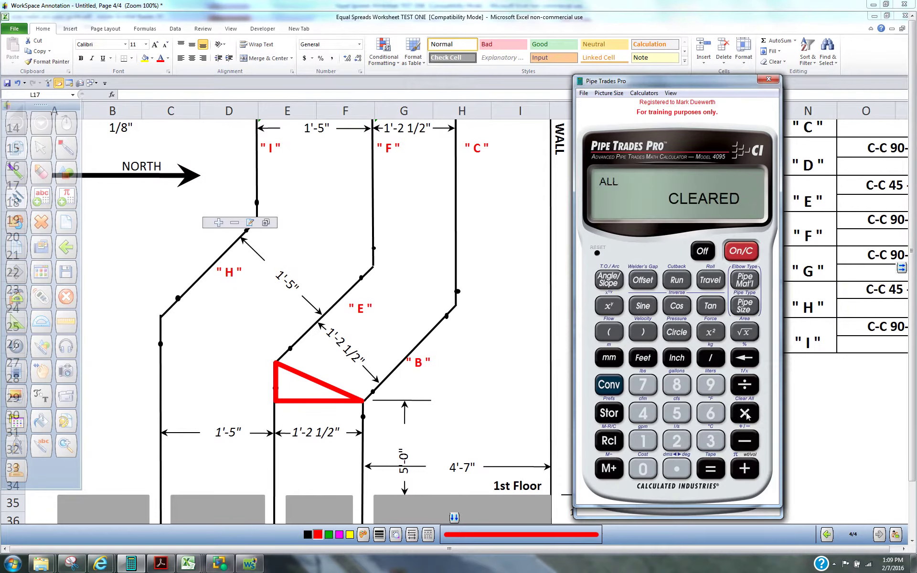
left_click(647, 413)
left_click(677, 413)
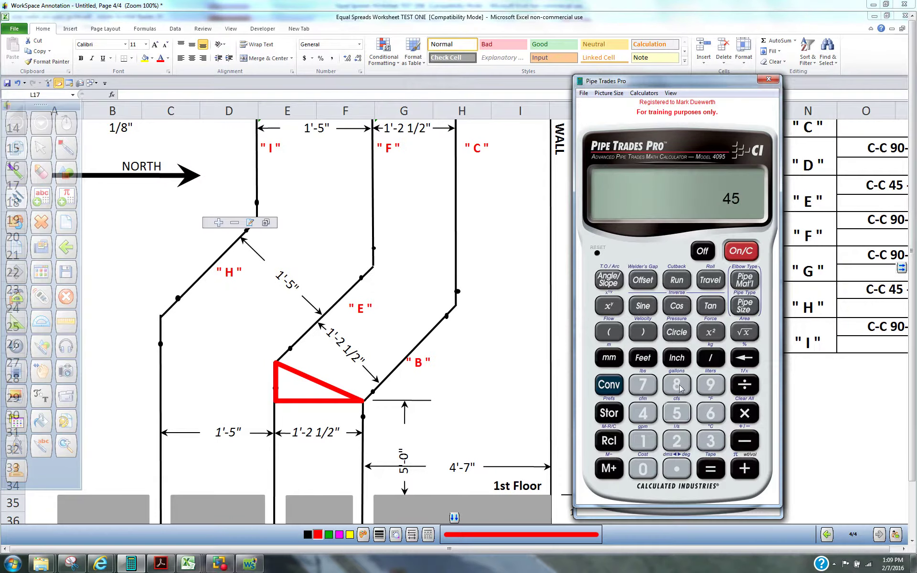
left_click(614, 283)
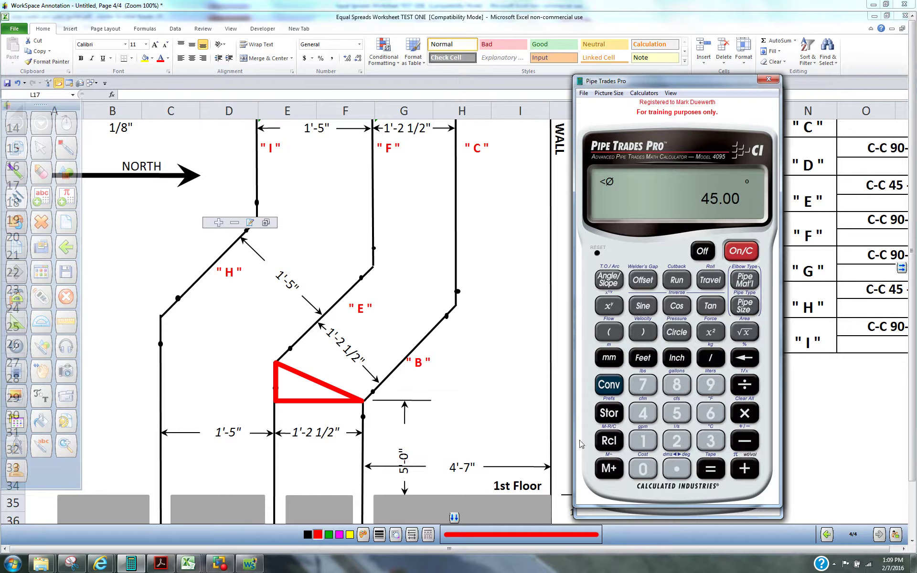
left_click_drag(286, 454, 353, 454)
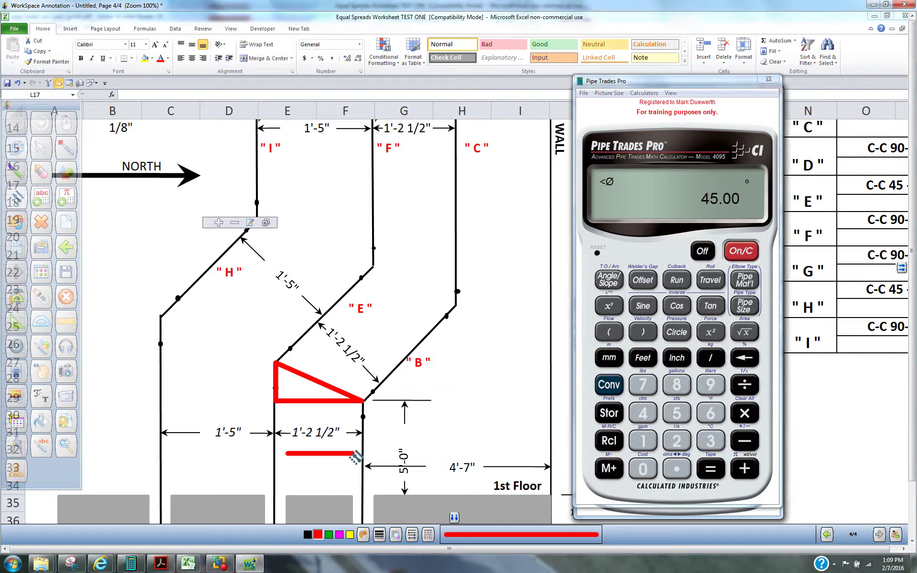
Enter a 1'-2 1/2" offset into the calculator.
left_click(650, 440)
left_click(644, 359)
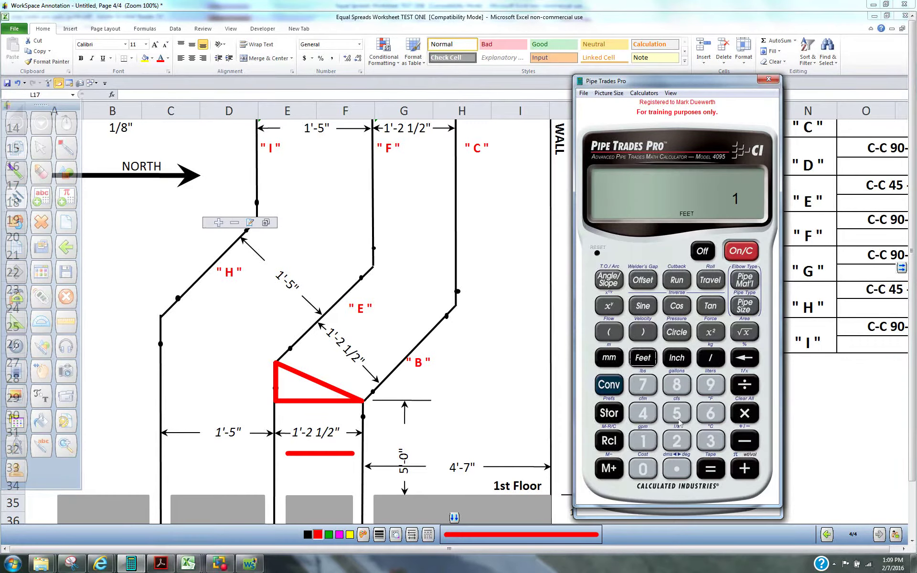
left_click(676, 440)
left_click(680, 359)
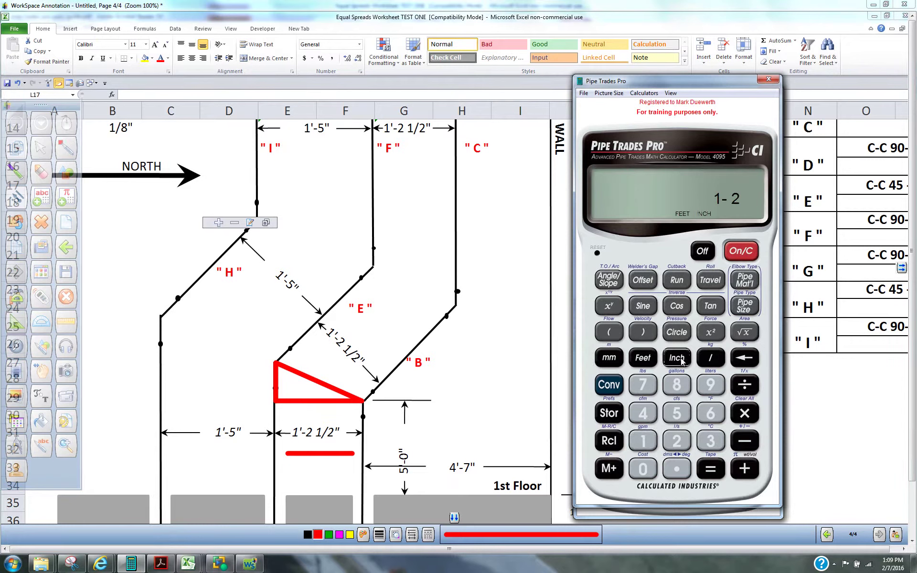
left_click(651, 438)
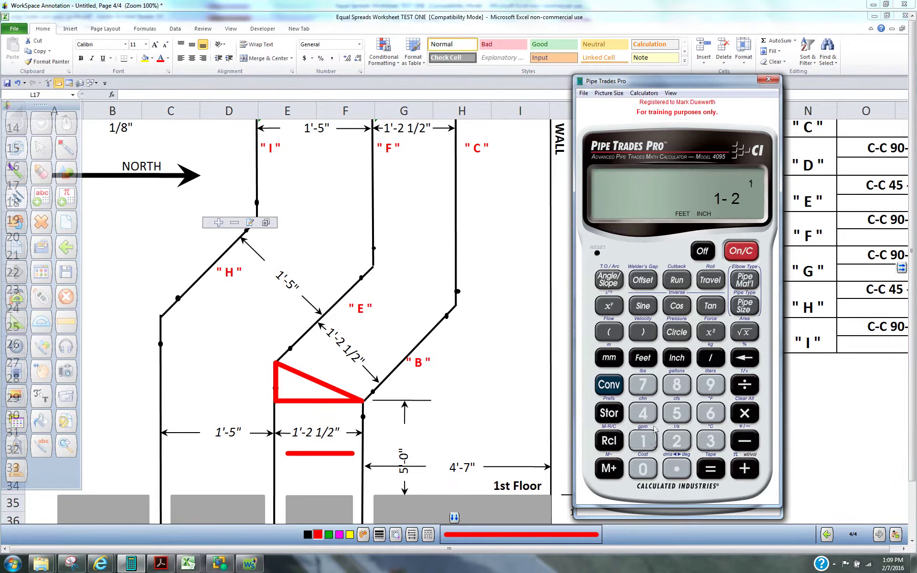
left_click(677, 440)
left_click(642, 280)
Draw a red I-shaped offset dimension and an arrow pointing at pipe E.
left_click_drag(226, 360, 265, 362)
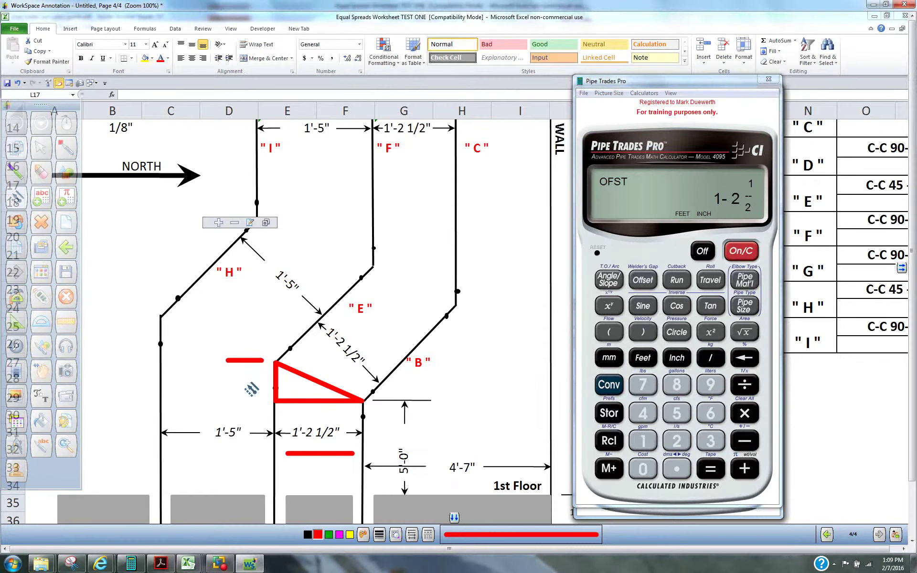
left_click_drag(229, 405, 262, 406)
mouse_move(247, 360)
left_mouse_down()
mouse_move(247, 405)
mouse_move(261, 388)
mouse_move(231, 389)
mouse_move(238, 374)
mouse_move(260, 375)
left_mouse_up()
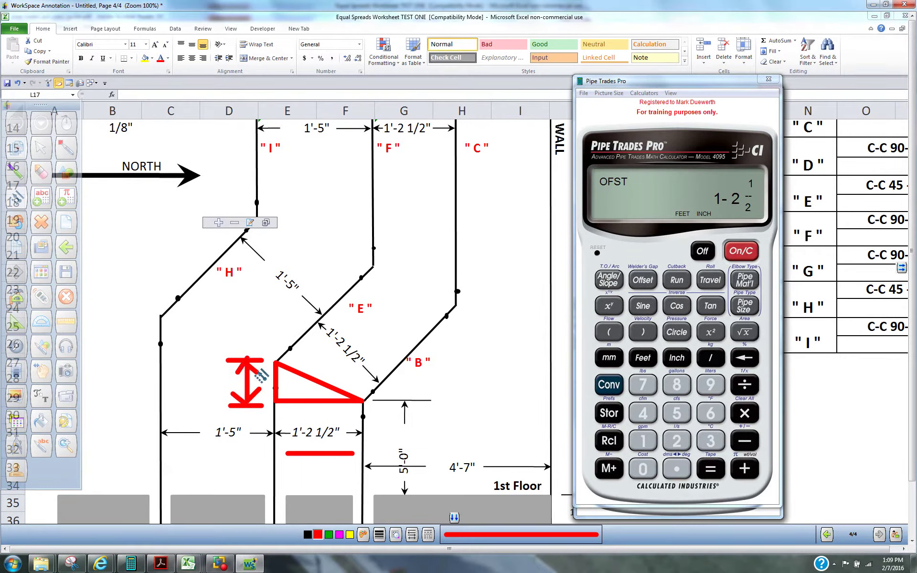
mouse_move(359, 336)
left_mouse_down()
mouse_move(389, 308)
mouse_move(359, 319)
mouse_move(388, 335)
left_mouse_up()
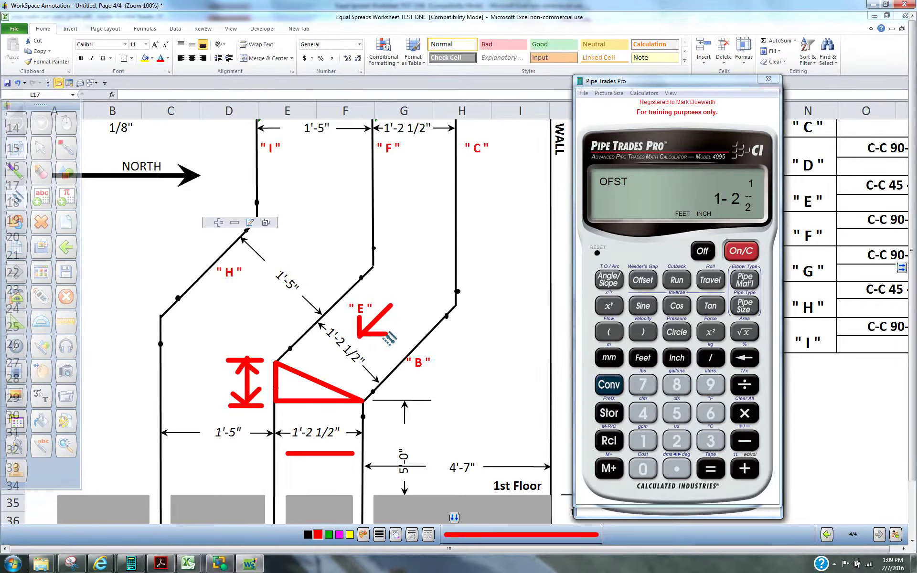
Calculate the 0-6 cutback and write 6" beside the red dimension.
left_click(611, 388)
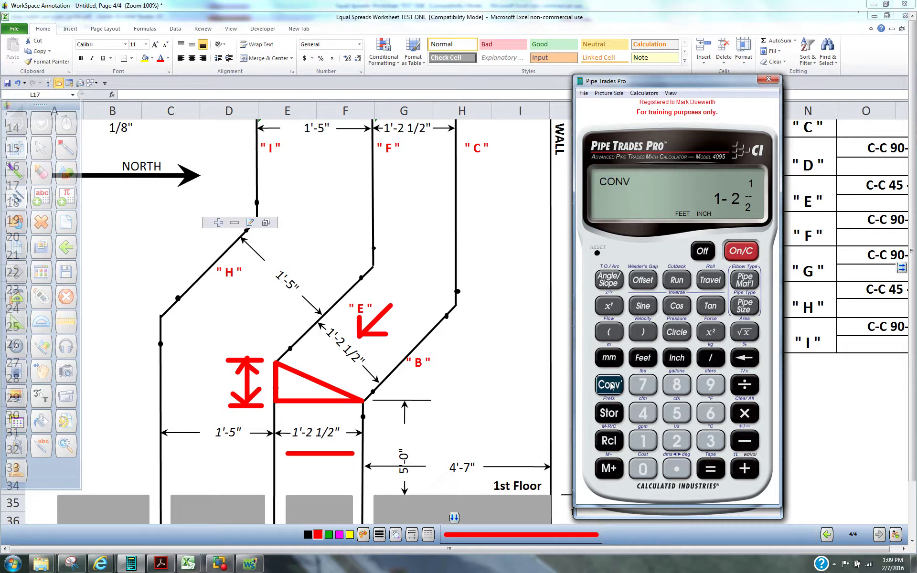
left_click(676, 282)
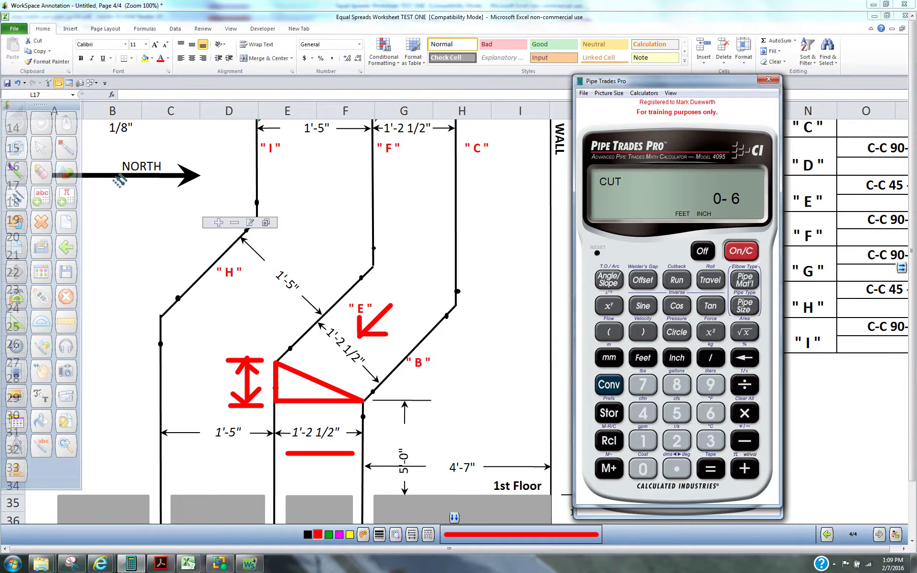
left_click(65, 148)
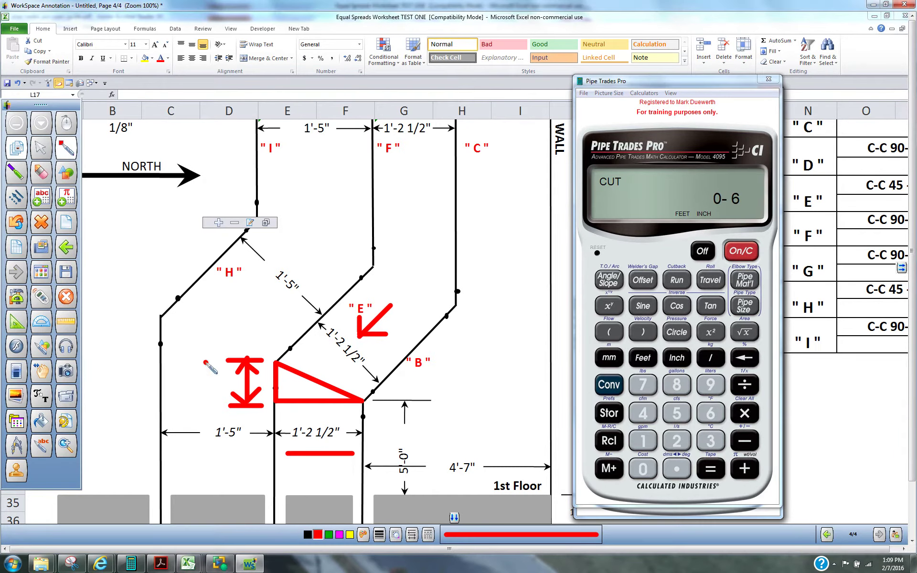
mouse_move(210, 367)
left_mouse_down()
mouse_move(200, 395)
mouse_move(215, 382)
mouse_move(193, 384)
left_mouse_up()
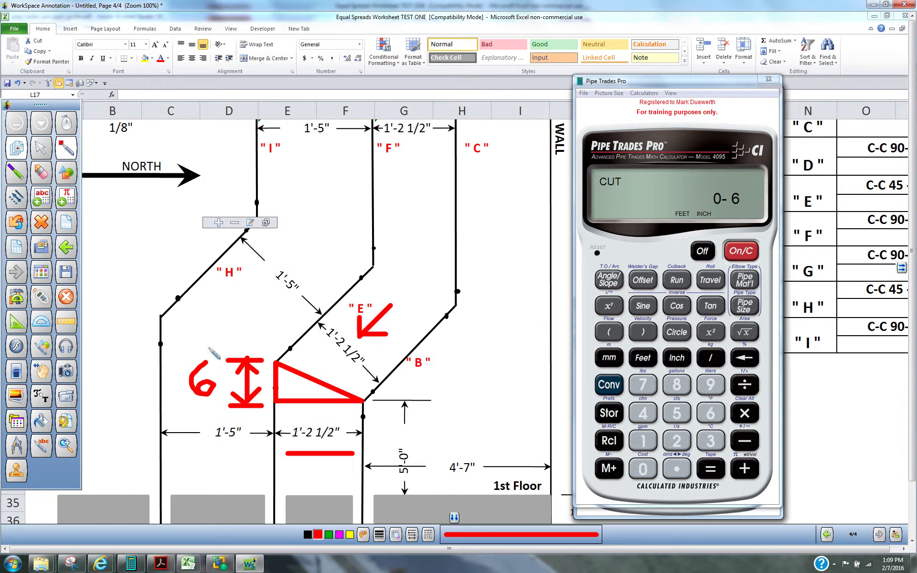
left_click_drag(213, 338, 218, 357)
Bring the user guide PDF forward and move the calculator down-right to reveal its result column.
left_click(162, 565)
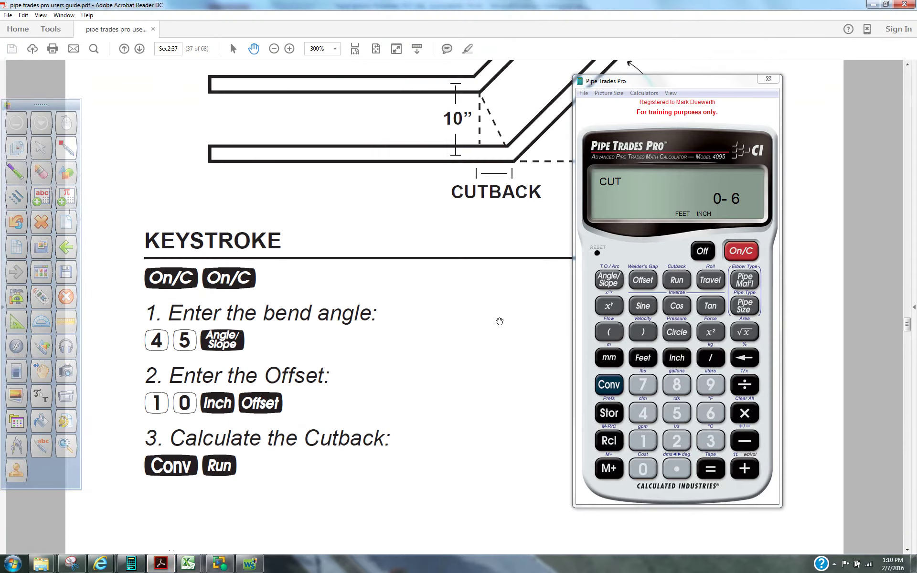
left_click_drag(702, 82, 802, 117)
left_click(547, 235)
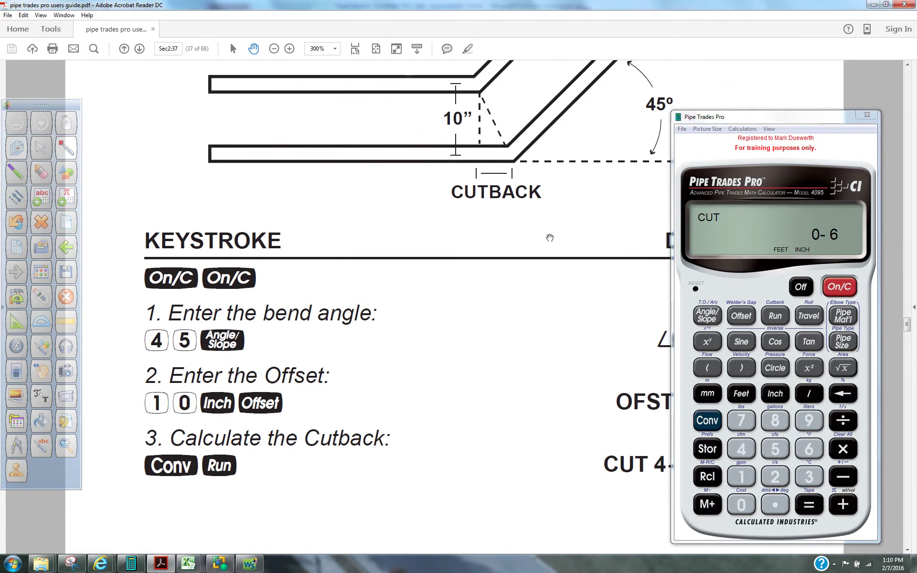